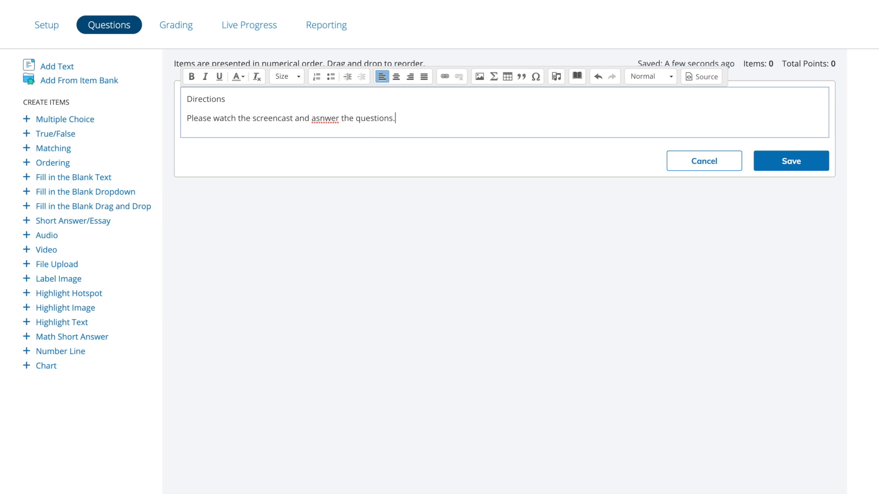
# - Correct the misspelled "asnwer" to "answer" in the instruction sentence under Directions
pyautogui.rightClick(329, 123)
pyautogui.click(322, 122)
pyautogui.press('BackSpace')
pyautogui.press('Right')
pyautogui.write('s')
# - Enlarge the "Directions" heading and format it as bold and underlined
pyautogui.doubleClick(197, 99)
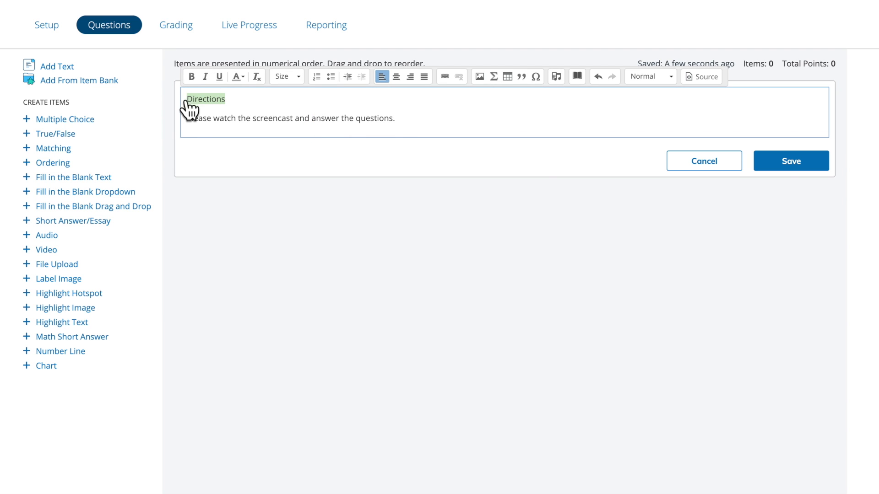
pyautogui.click(300, 77)
pyautogui.scroll(-3, 306, 183)
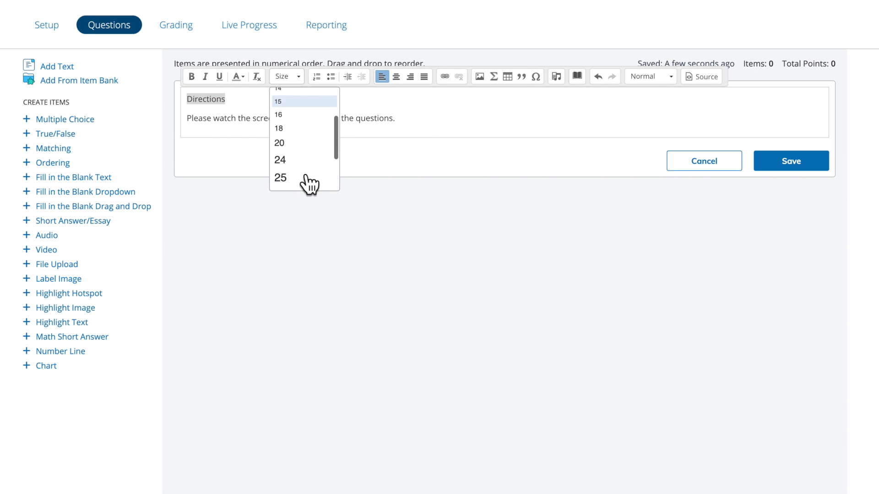
pyautogui.click(306, 183)
pyautogui.click(191, 76)
pyautogui.click(219, 76)
# - Set the font size of the sentence "Please watch the screencast and answer the questions." to 18
pyautogui.moveTo(396, 127); pyautogui.dragTo(187, 128)
pyautogui.click(295, 77)
pyautogui.click(293, 177)
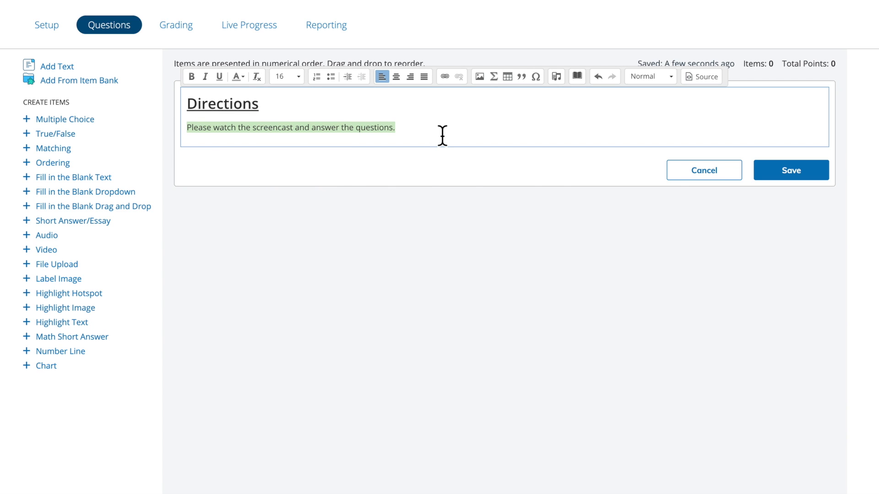
pyautogui.click(302, 85)
pyautogui.click(293, 193)
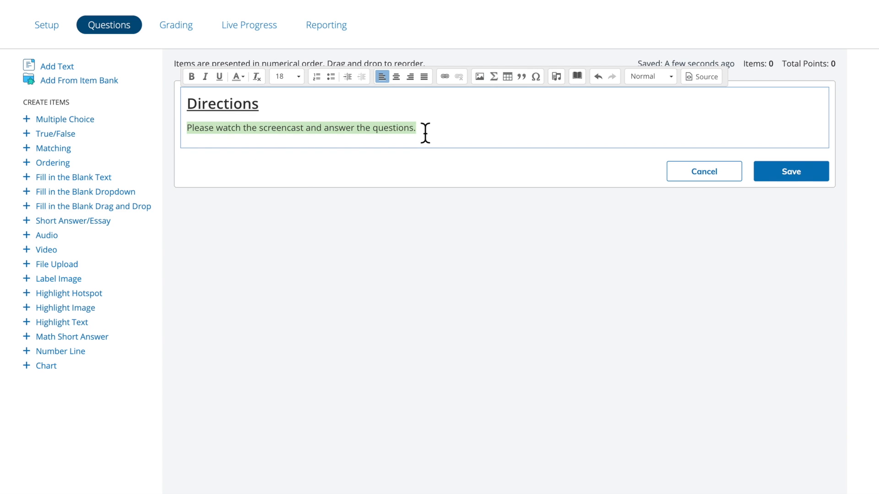
# - Start a new line below the instructions and open an audio recording there with Q9-1 (0d8c:0135) as the audio input
pyautogui.click(425, 133)
pyautogui.press('Return')
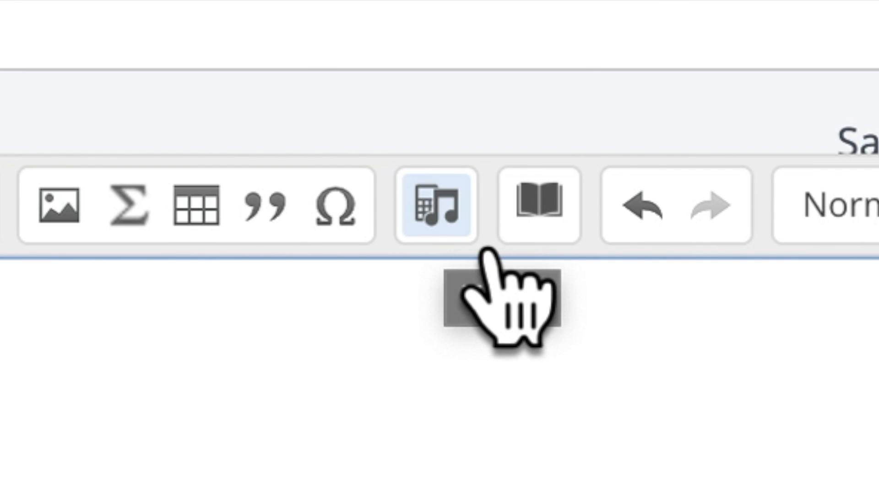
pyautogui.click(462, 227)
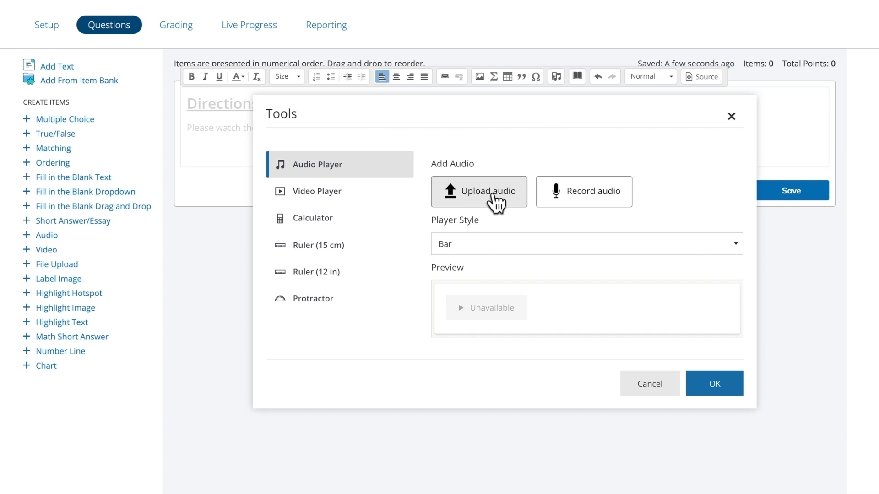
pyautogui.click(597, 211)
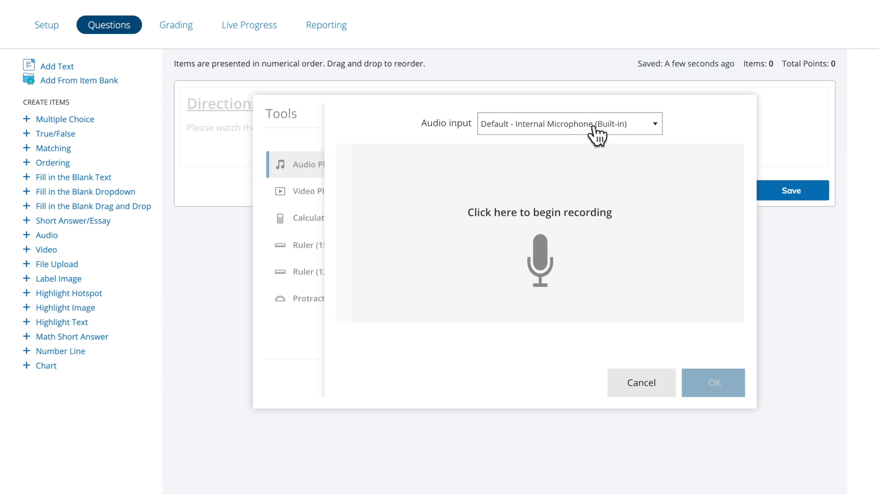
pyautogui.click(648, 125)
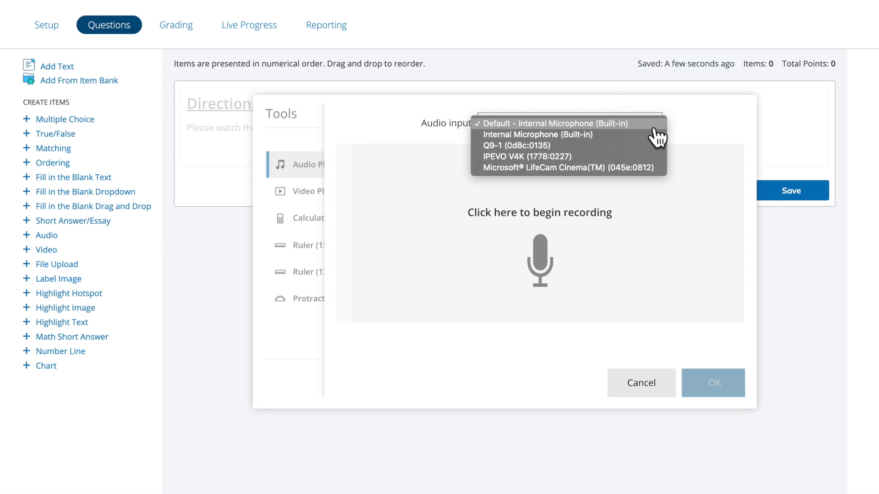
pyautogui.press('Escape')
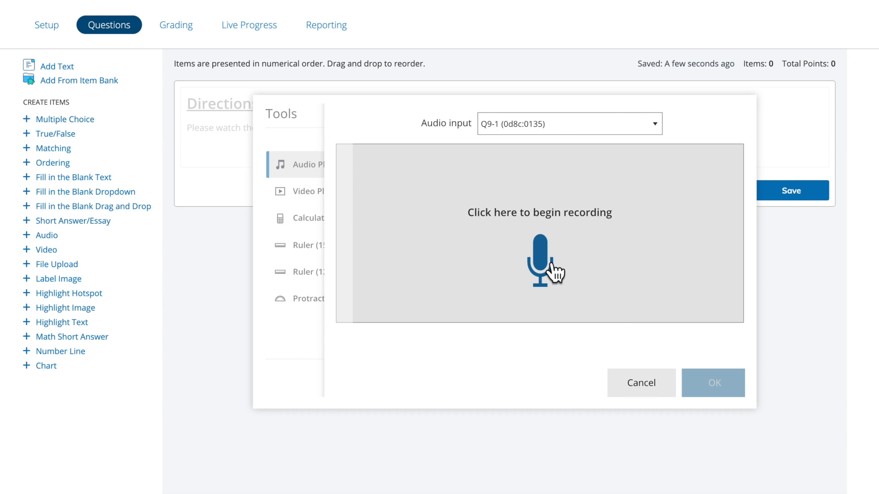
# - Record an audio clip of about 6 seconds, play it back and upload it
pyautogui.click(555, 274)
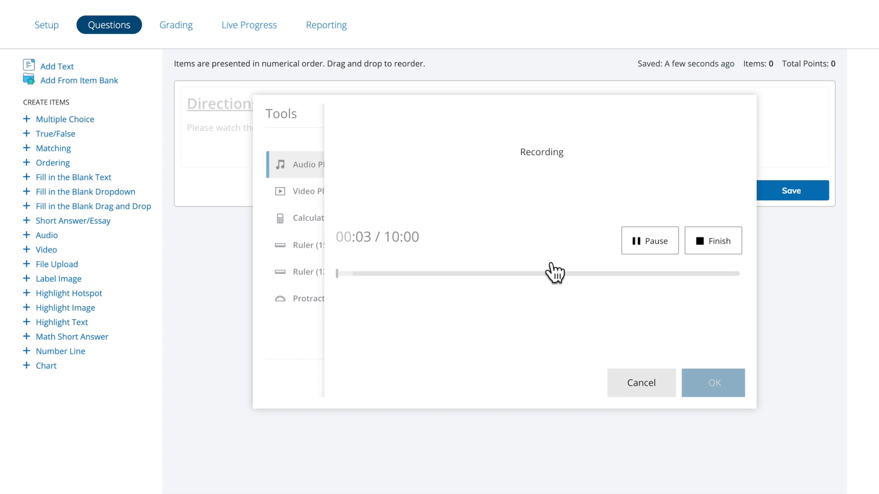
pyautogui.click(717, 243)
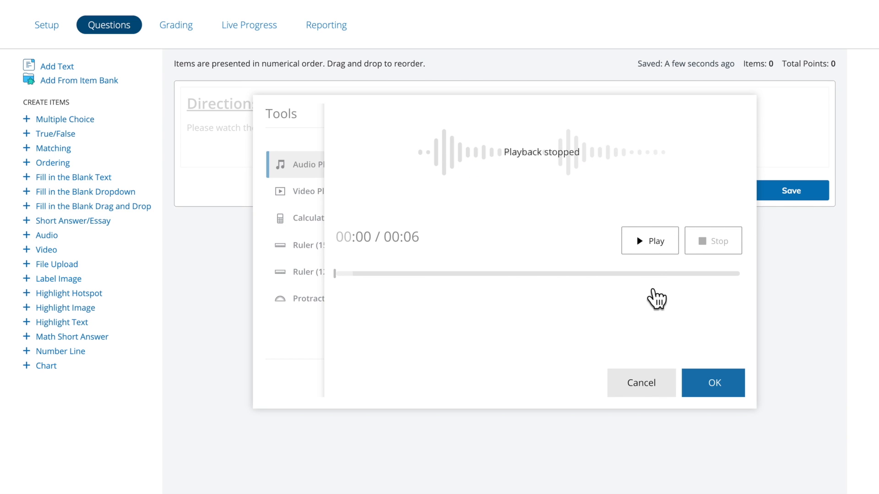
pyautogui.click(661, 252)
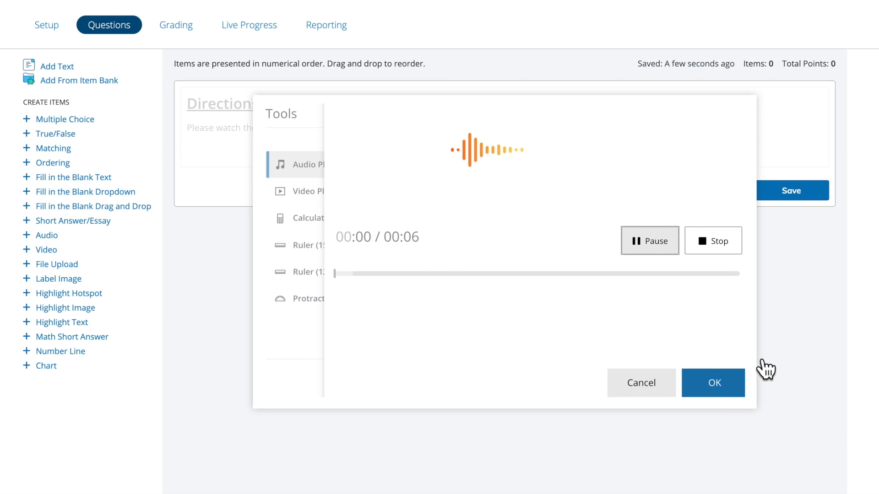
pyautogui.click(734, 388)
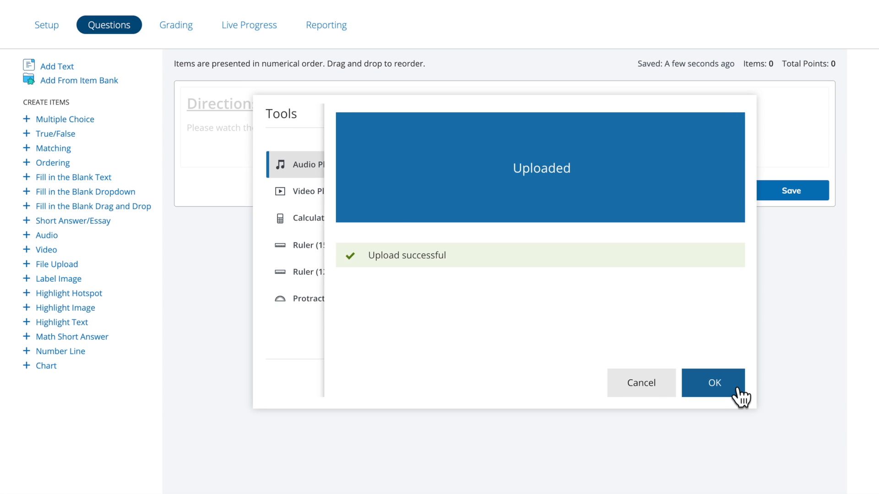
pyautogui.click(737, 388)
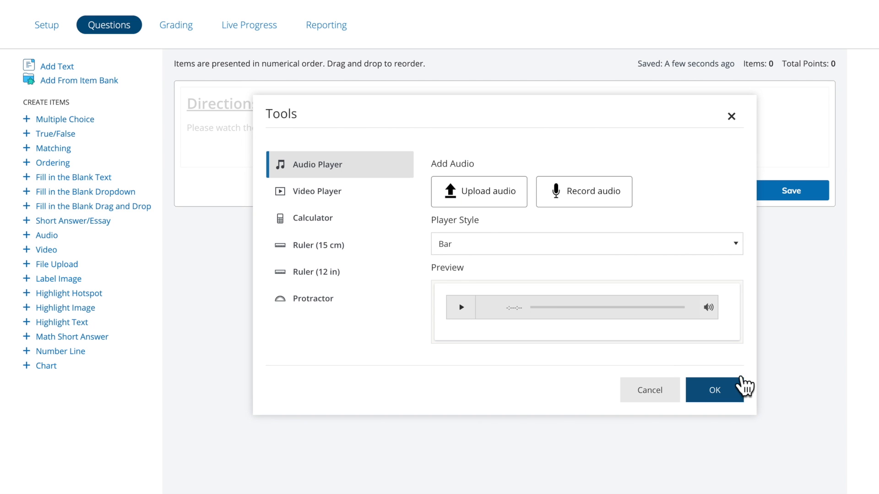
# - Set the audio player style to Minimal and insert the player into the directions
pyautogui.click(523, 248)
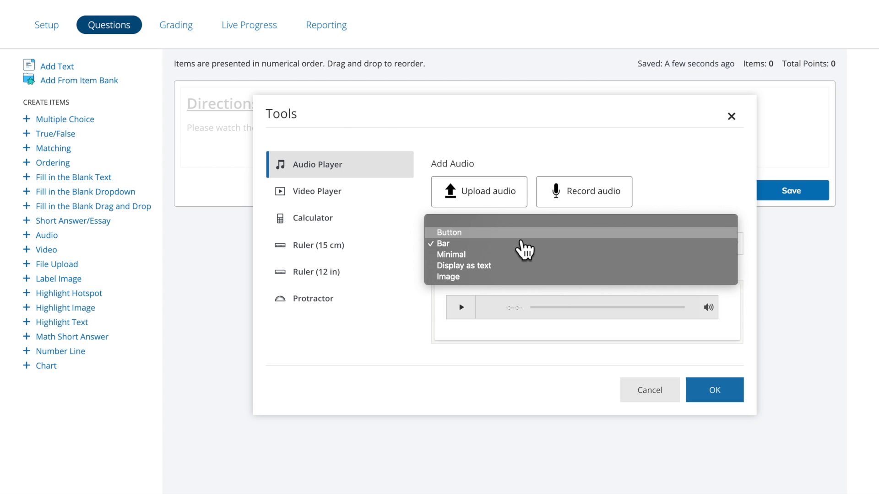
pyautogui.click(523, 245)
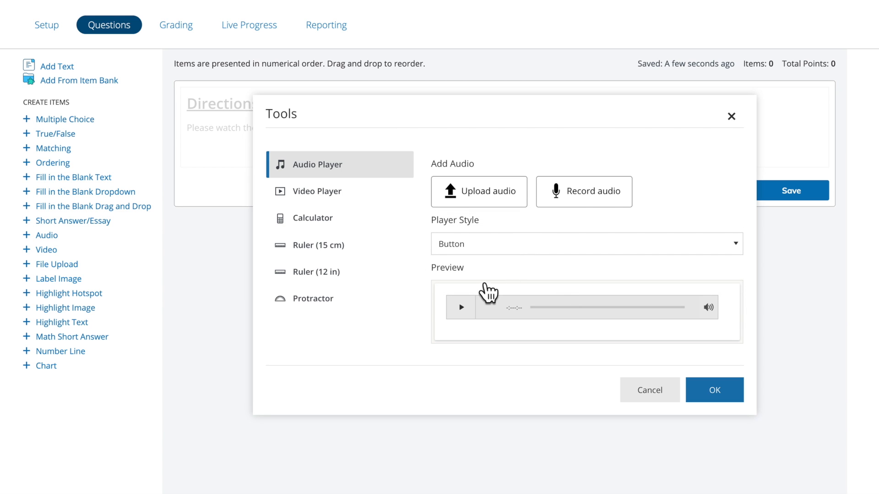
pyautogui.click(539, 247)
pyautogui.click(520, 269)
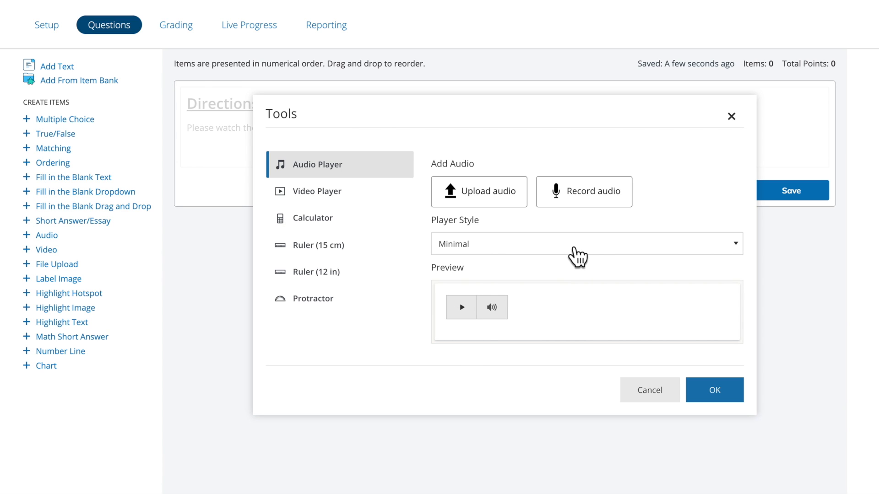
pyautogui.click(715, 390)
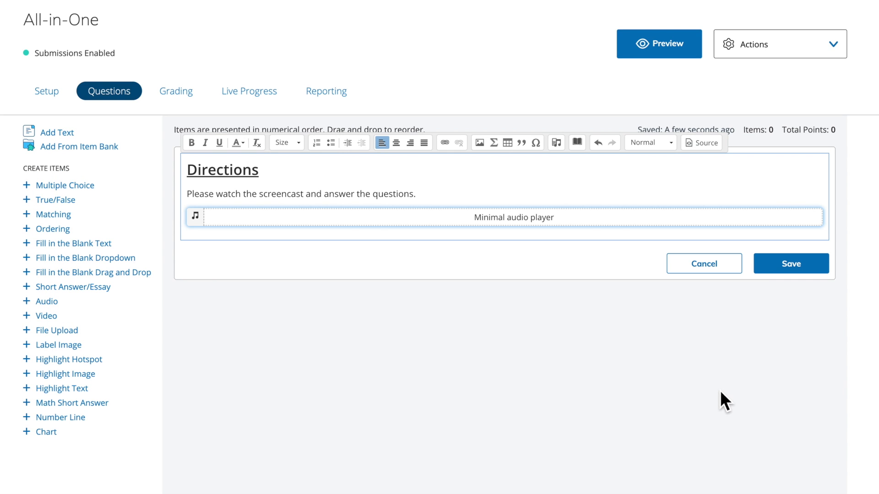
# - Move the audio player between the Directions heading and the instruction sentence, and save the text item
pyautogui.moveTo(203, 221); pyautogui.dragTo(189, 193)
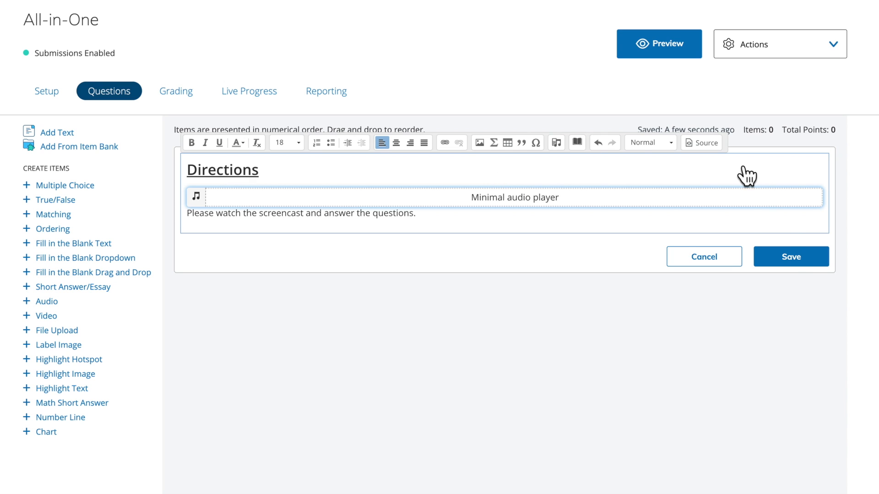
pyautogui.click(792, 260)
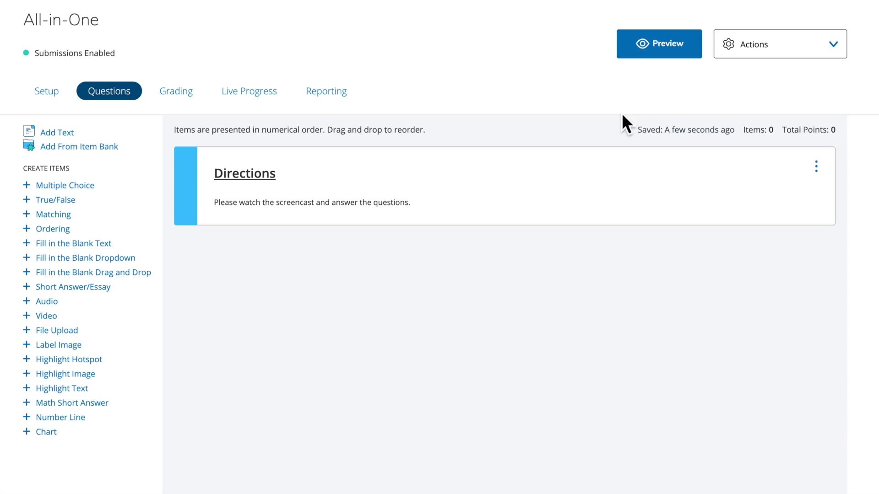
# - Preview the assessment with a new attempt and play the audio directions
pyautogui.click(672, 60)
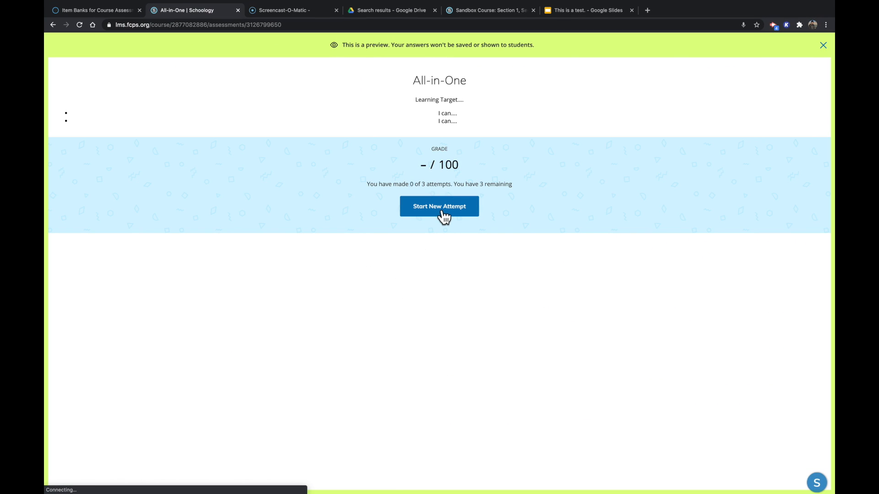
pyautogui.click(443, 212)
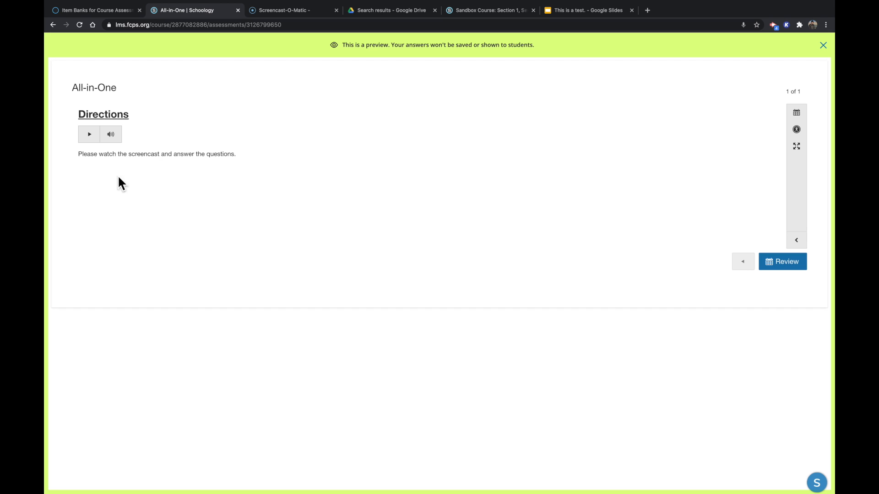
pyautogui.click(96, 141)
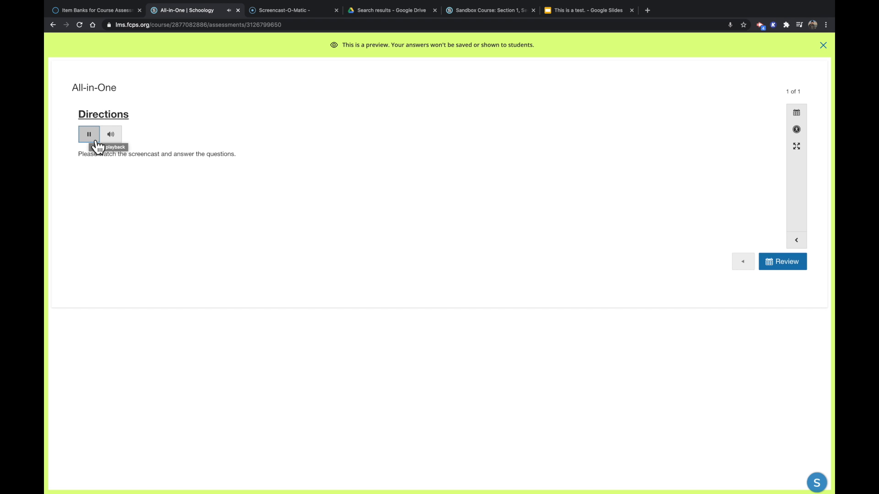
pyautogui.click(96, 145)
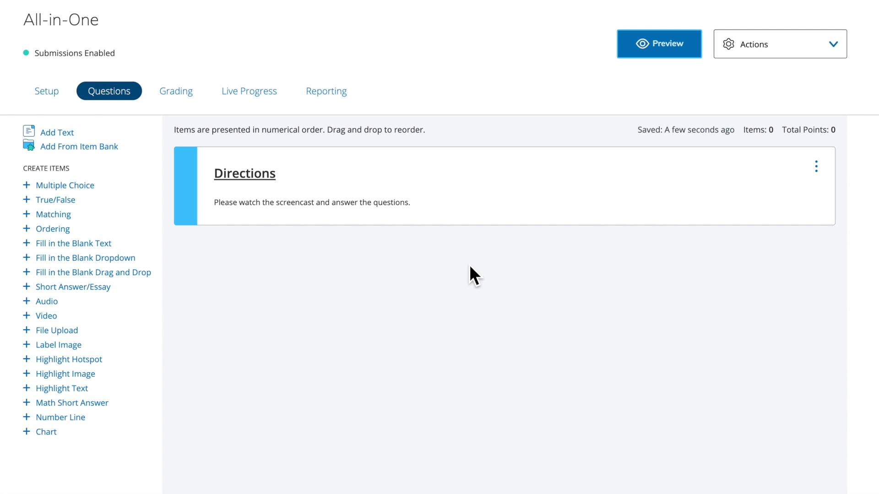
# - Reopen the Directions text item for editing and add a blank line after the instruction sentence
pyautogui.click(551, 217)
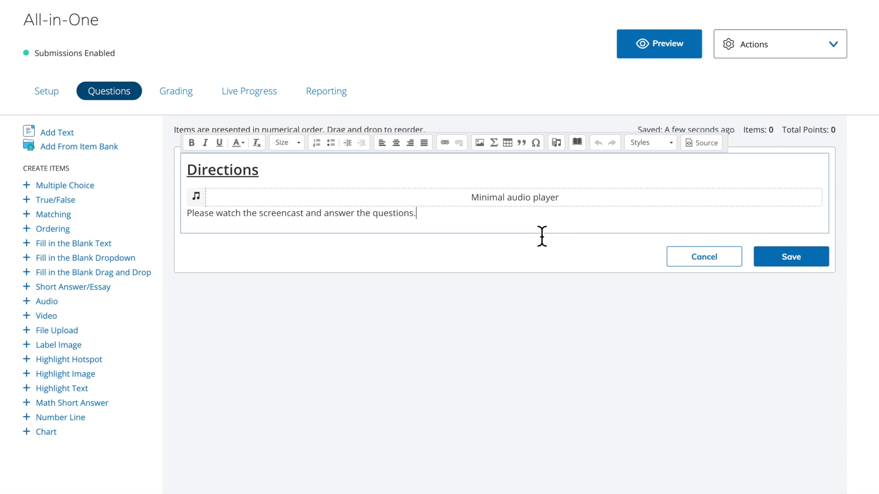
pyautogui.press('Return')
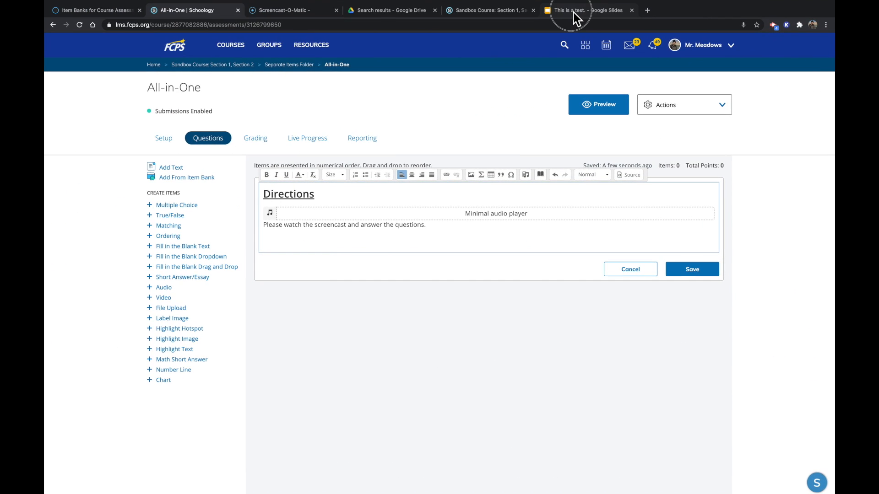
# - Switch to the "This is a test." presentation in Google Slides and open its Publish to the web settings
pyautogui.click(655, 70)
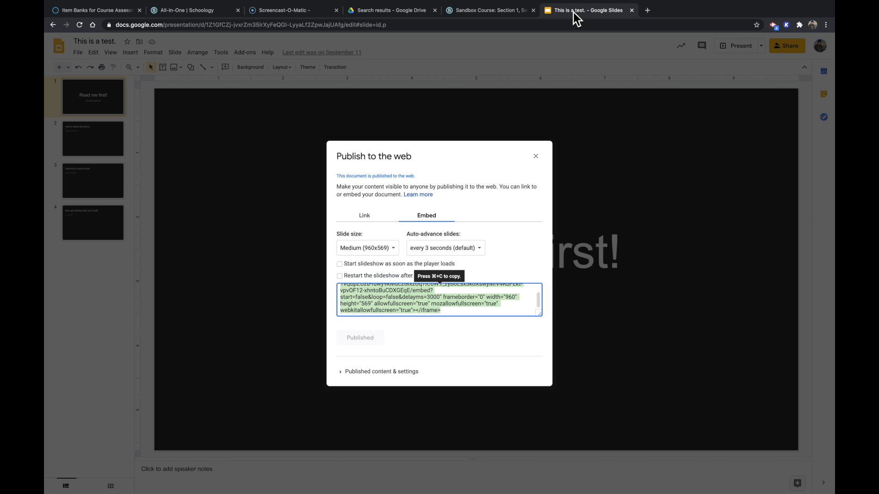
pyautogui.click(535, 156)
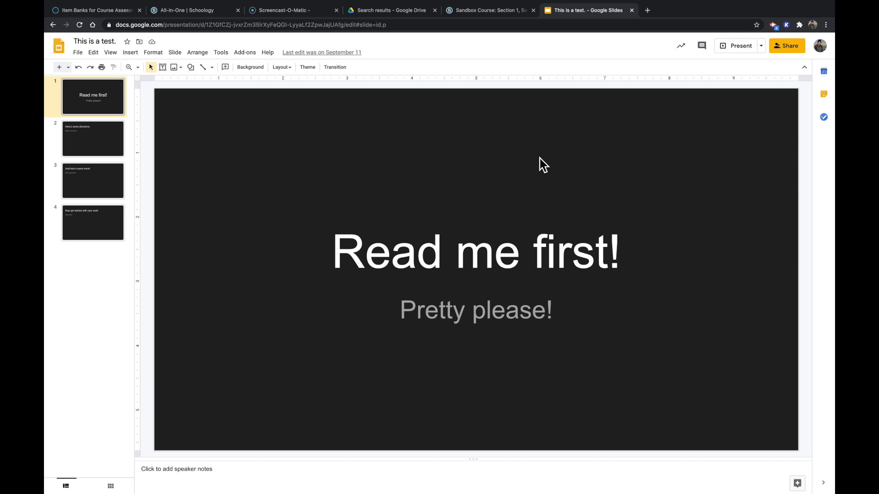
pyautogui.click(78, 52)
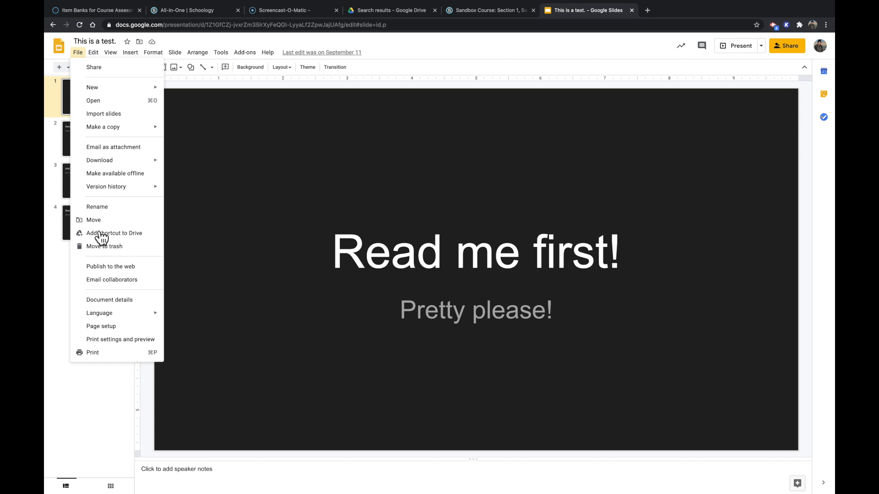
pyautogui.click(93, 267)
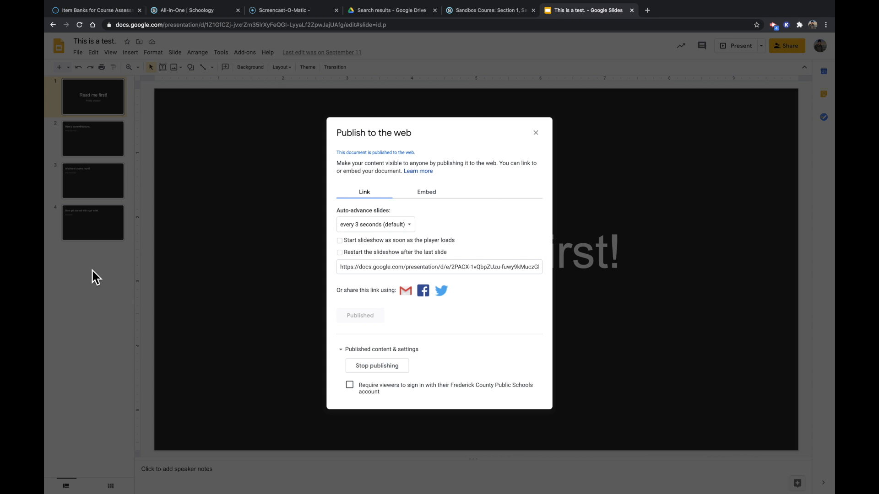
# - Copy the presentation's embed code with the slide size set to Medium (960x569)
pyautogui.click(435, 203)
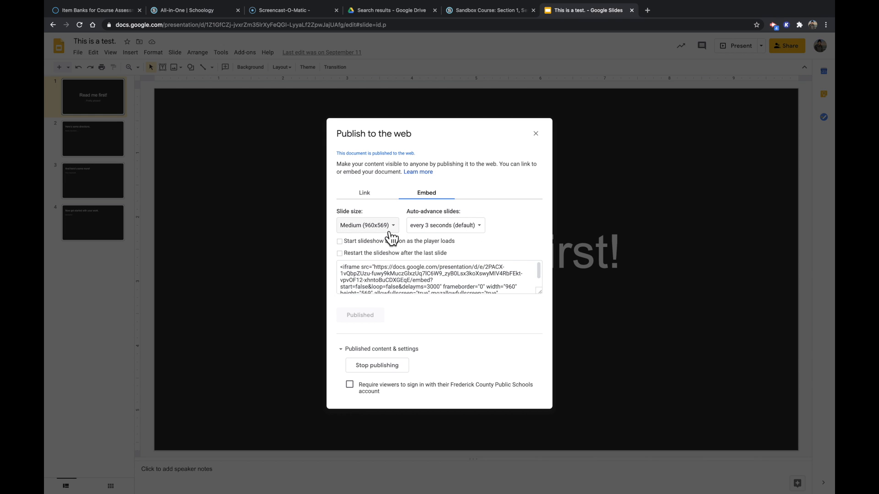
pyautogui.click(391, 235)
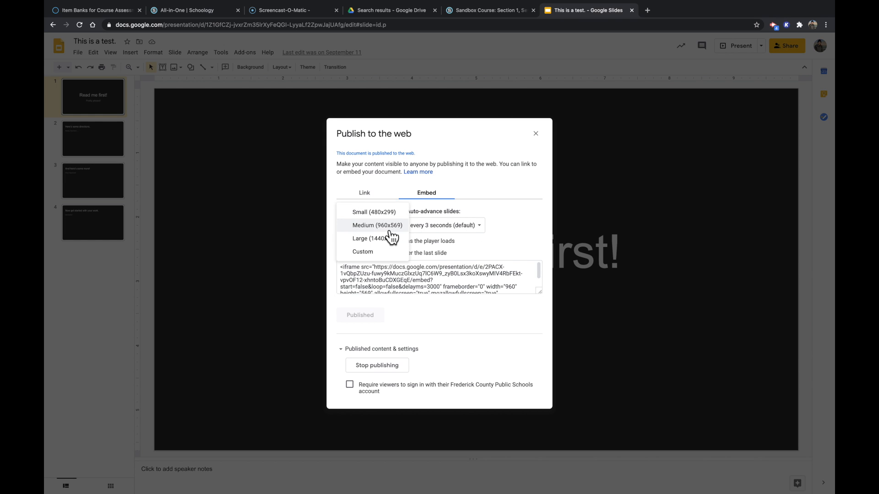
pyautogui.click(390, 229)
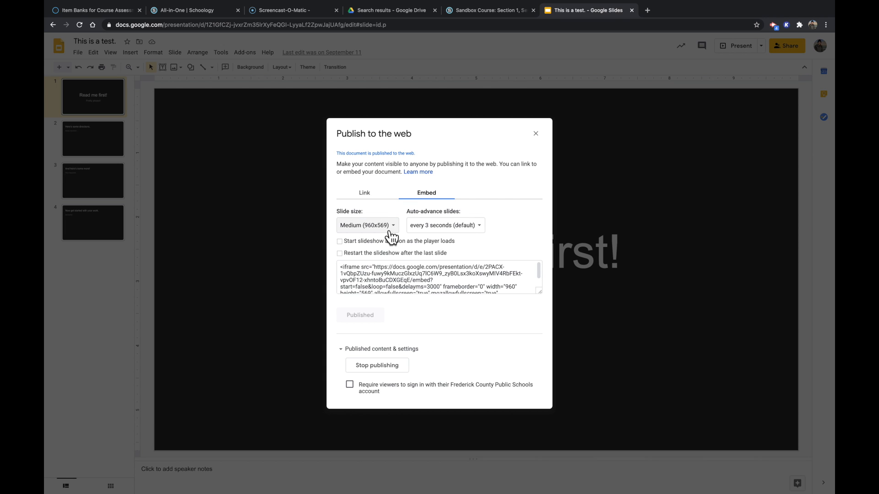
pyautogui.click(392, 275)
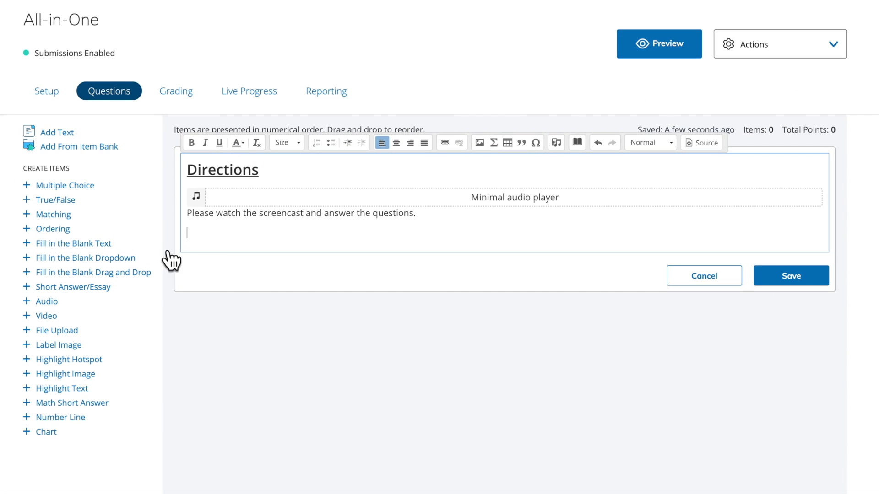
# - Embed the Google Slides presentation below the instruction sentence by pasting its embed code as source, and save the Directions item
pyautogui.click(713, 149)
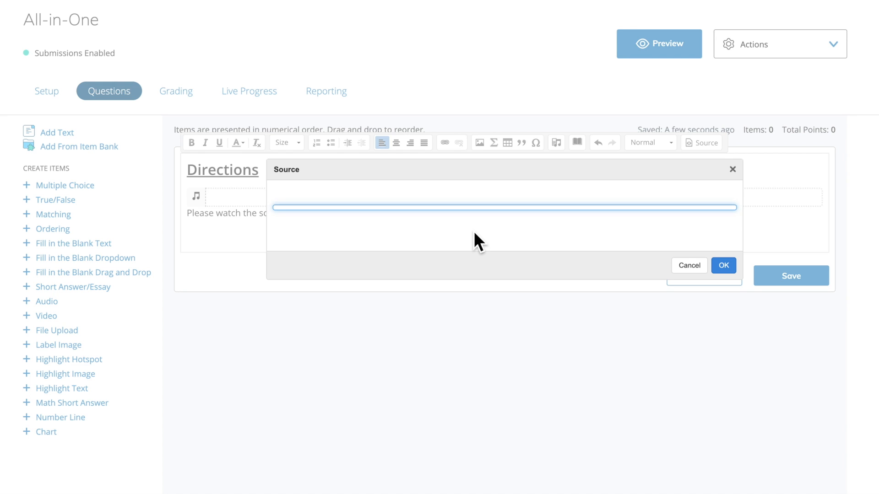
pyautogui.hotkey('ctrl', 'v')
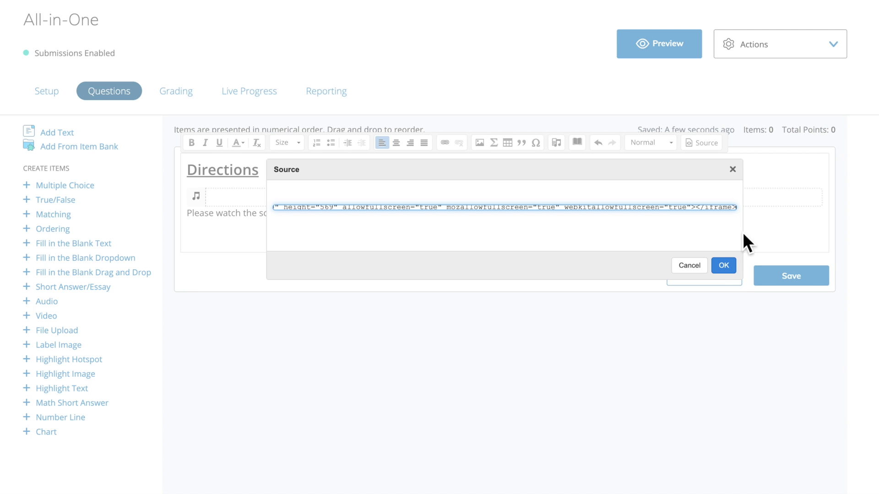
pyautogui.click(729, 268)
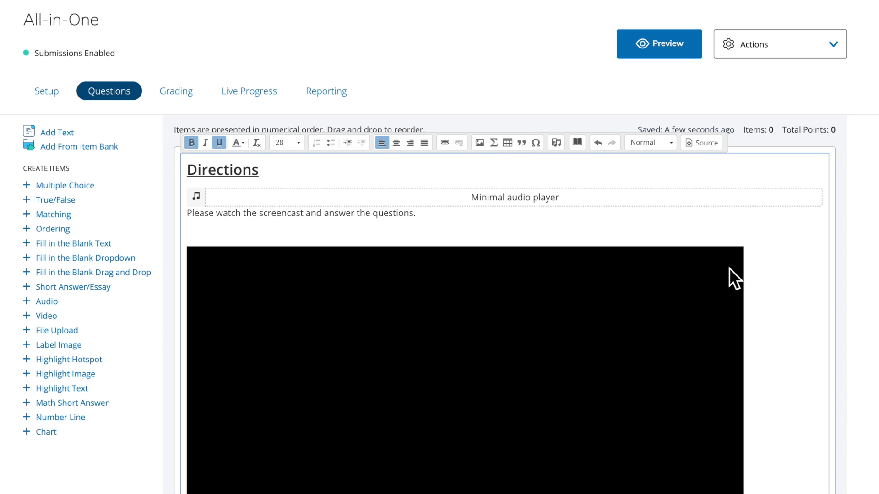
pyautogui.scroll(-1, 812, 372)
pyautogui.scroll(-1, 813, 372)
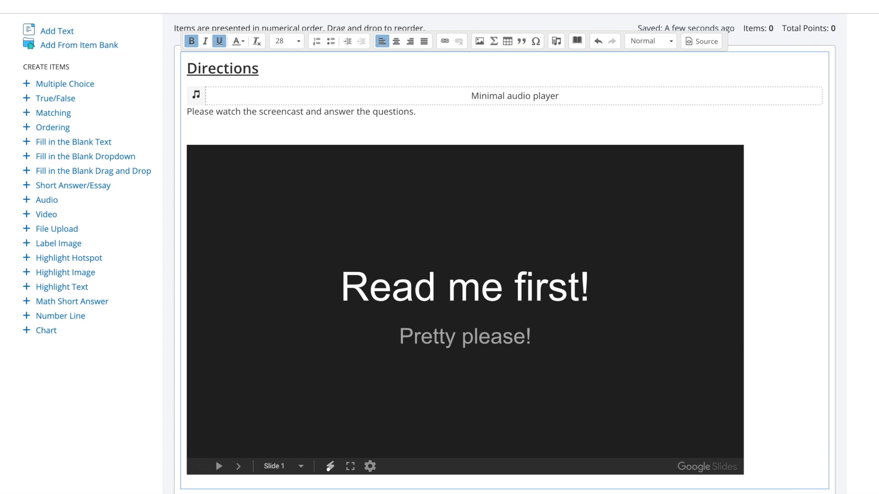
pyautogui.click(815, 493)
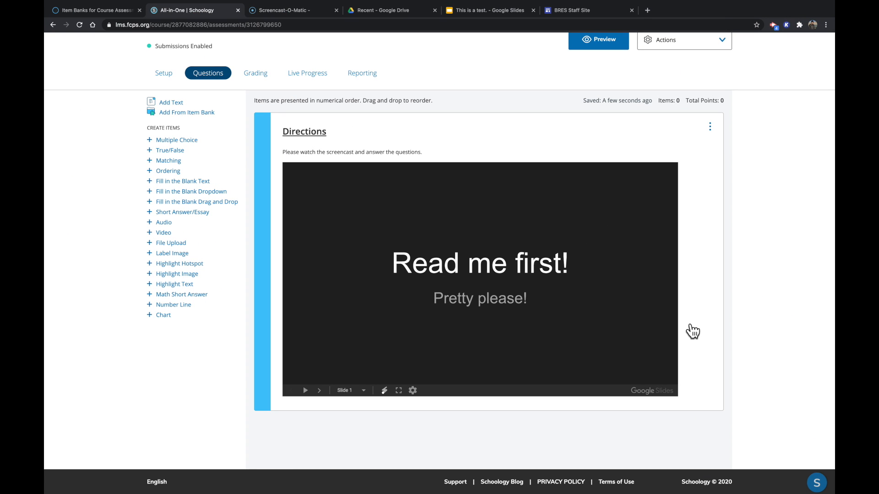
# - Reopen the Directions item for editing and delete the embedded slides presentation, leaving one blank line below the instruction sentence
pyautogui.click(691, 324)
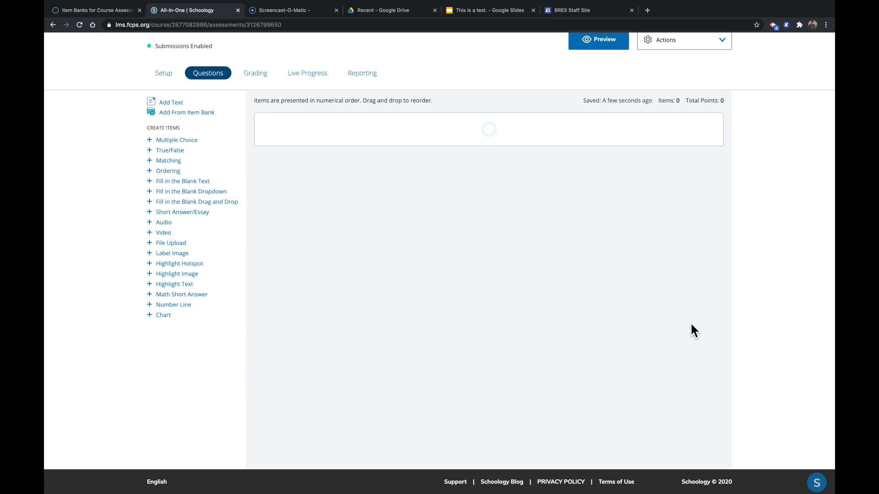
pyautogui.scroll(-2, 681, 221)
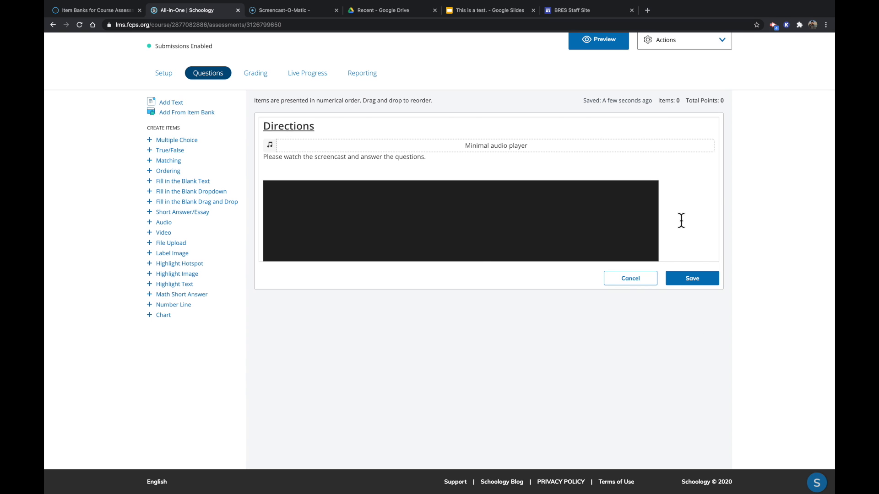
pyautogui.scroll(-3, 682, 221)
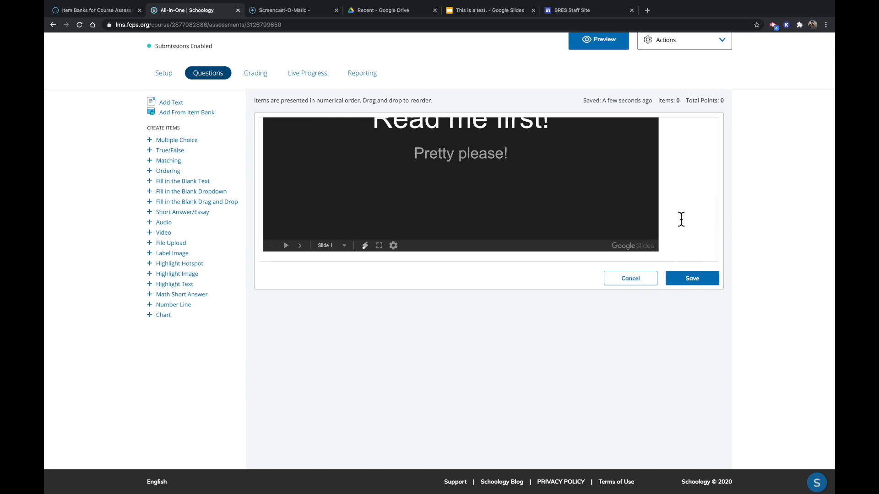
pyautogui.click(681, 219)
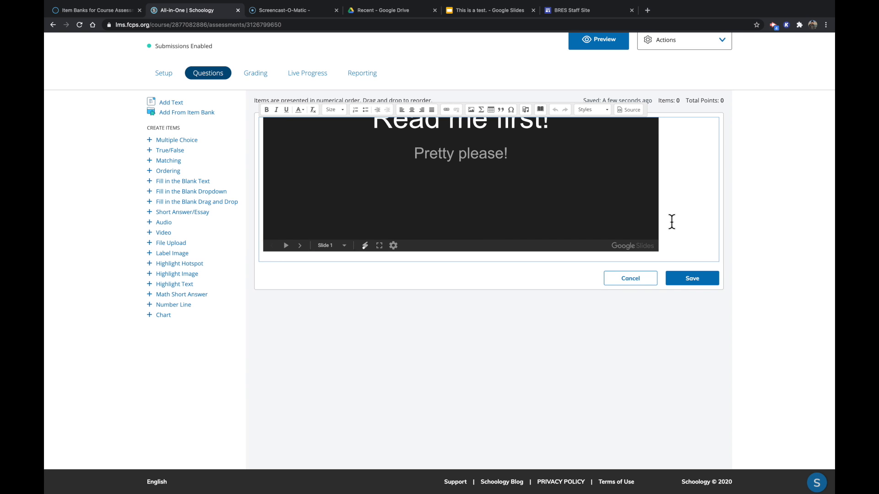
pyautogui.press('Return')
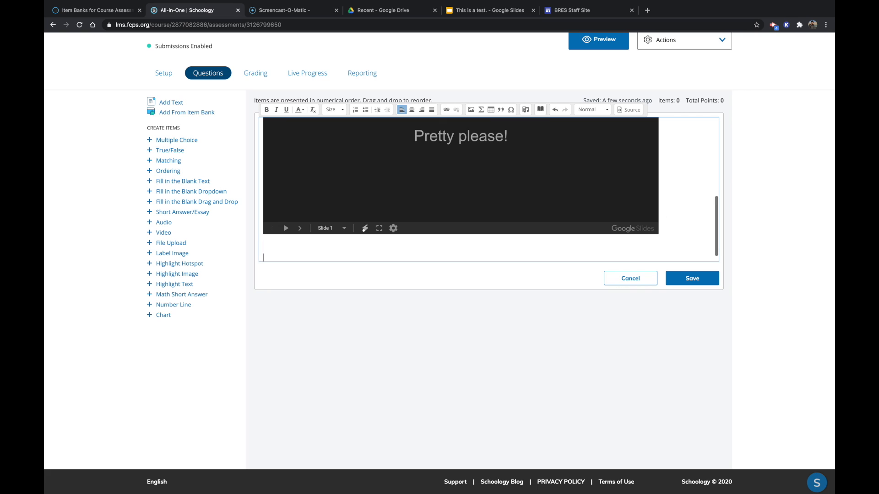
pyautogui.scroll(-1, 681, 219)
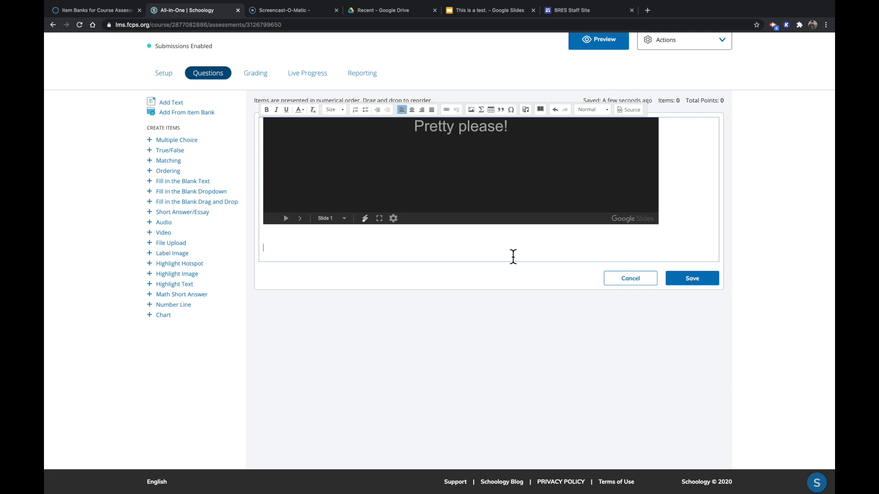
pyautogui.press('BackSpace')
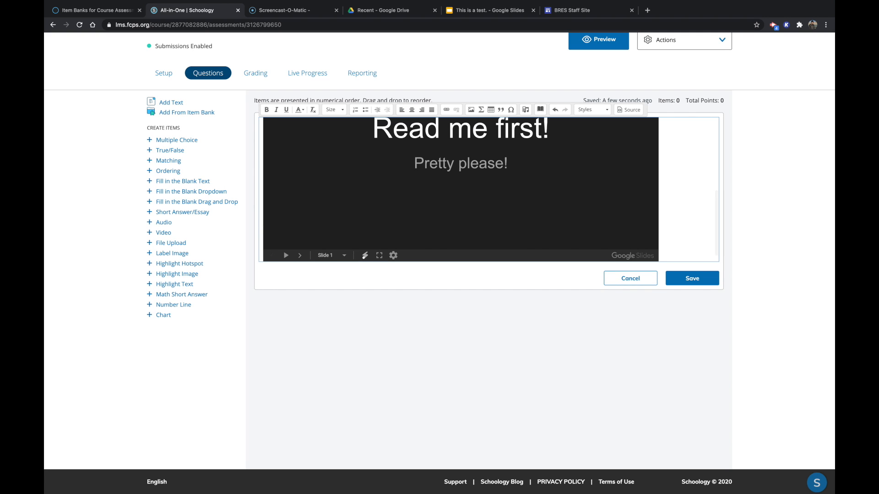
pyautogui.press('BackSpace')
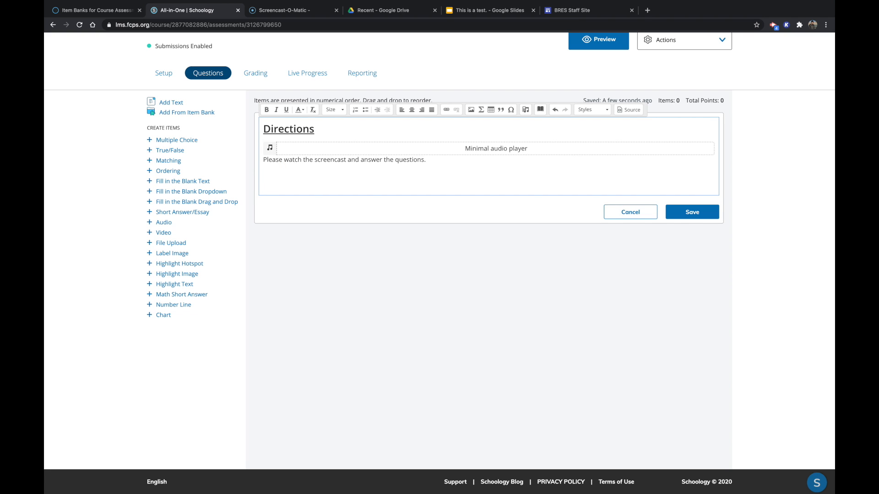
pyautogui.press('BackSpace')
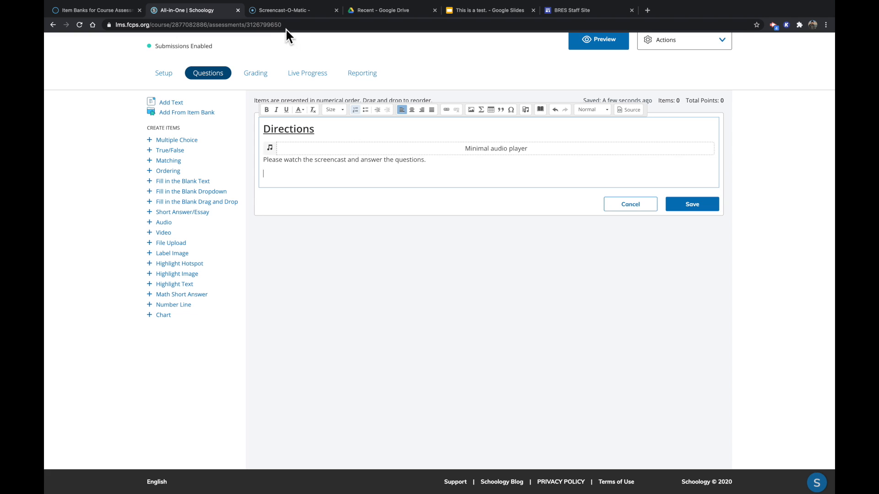
# - Switch to Screencast-O-Matic and open the share settings of the "Highlight Hotspot Screencast (EN)" video
pyautogui.click(271, 11)
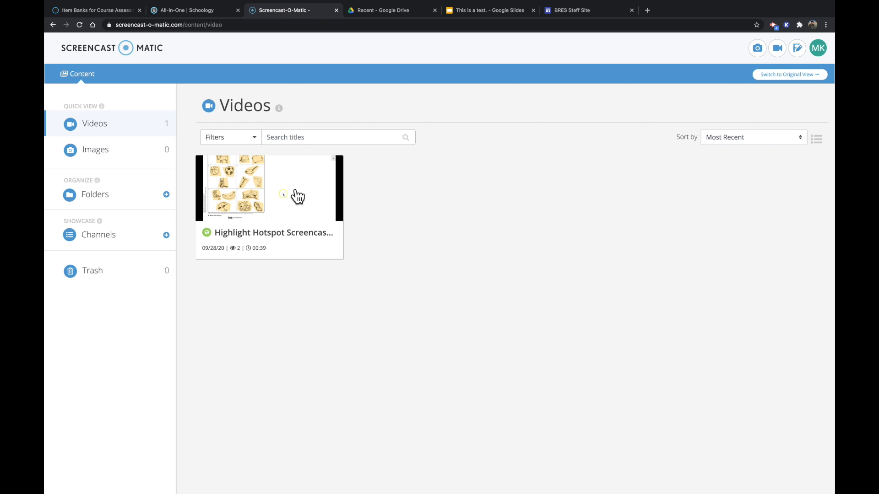
pyautogui.moveTo(307, 215)
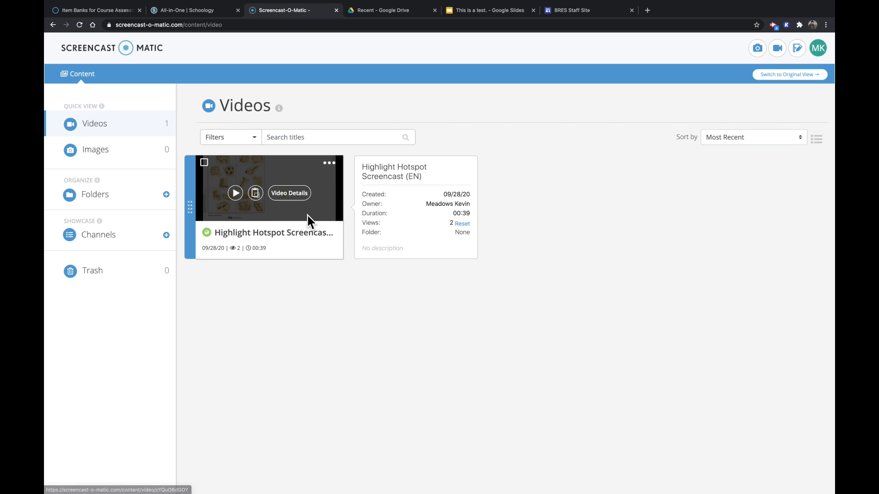
pyautogui.click(330, 163)
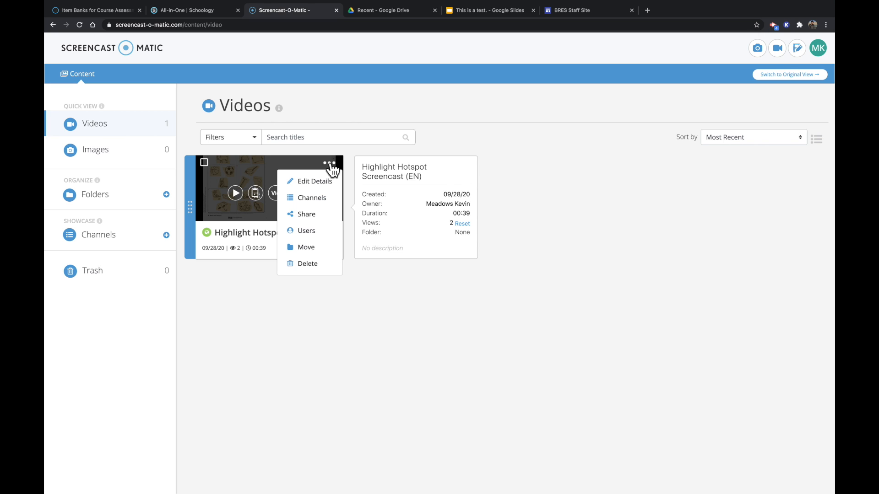
pyautogui.click(306, 215)
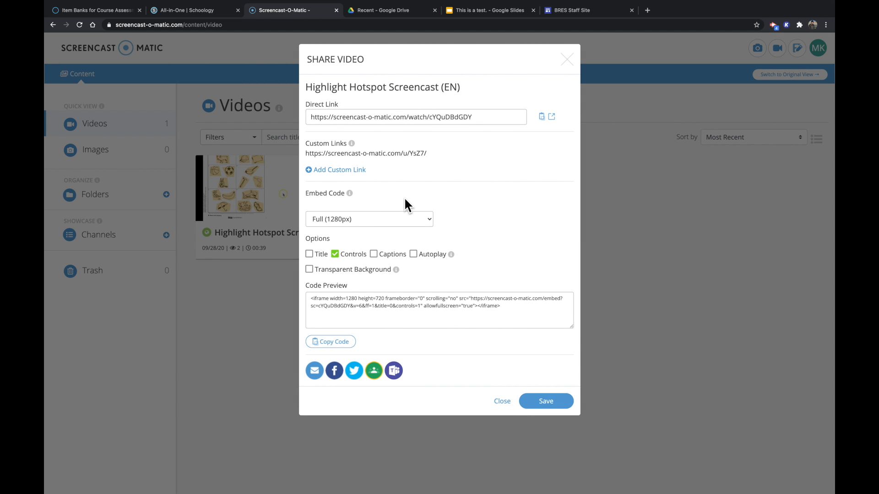
# - Set the video's embed size to Small (883px), copy its embed code and save the share settings
pyautogui.click(427, 219)
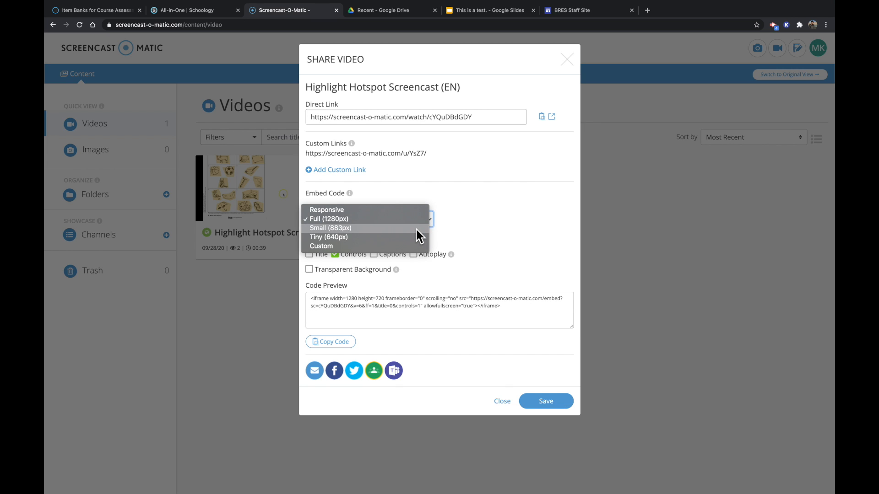
pyautogui.click(416, 228)
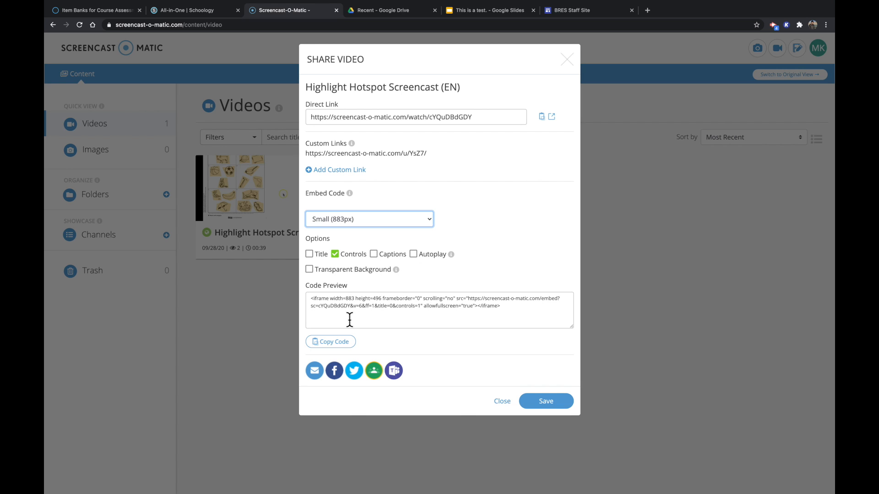
pyautogui.click(333, 344)
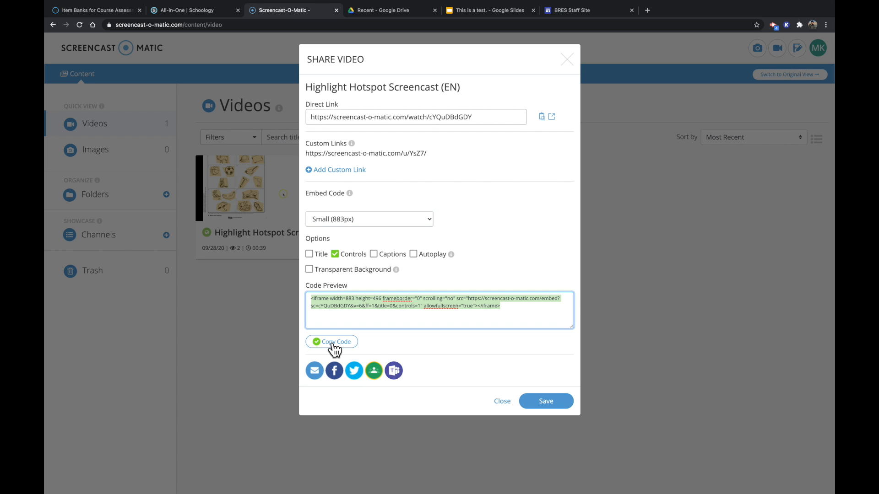
pyautogui.click(549, 404)
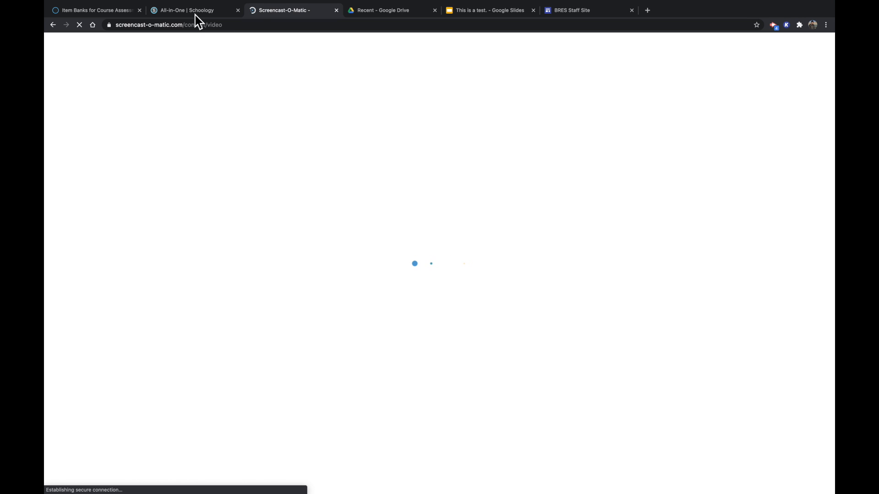
# - Return to the Schoology assessment, paste the screencast's embed code as source below the instruction sentence and save the Directions item
pyautogui.click(188, 11)
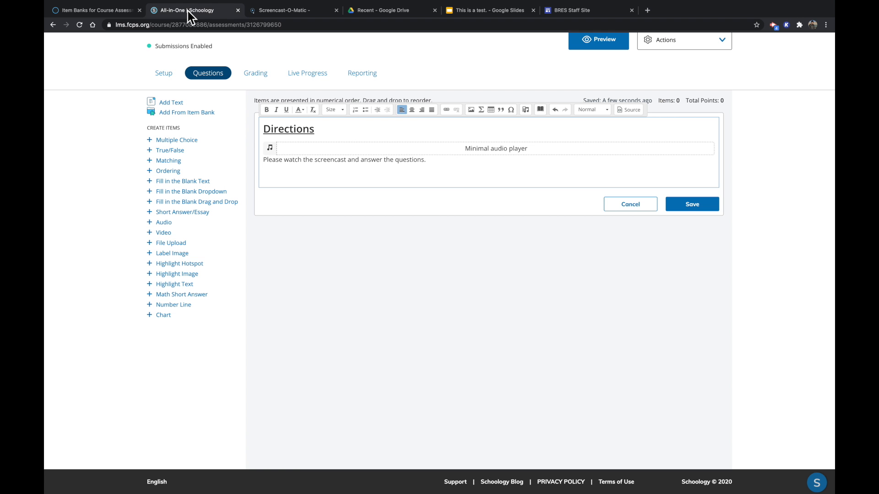
pyautogui.click(630, 110)
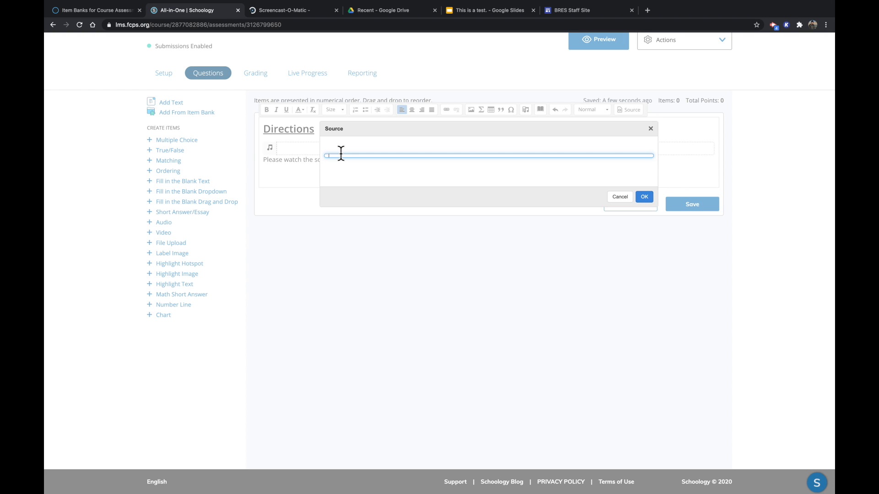
pyautogui.press('super+v')
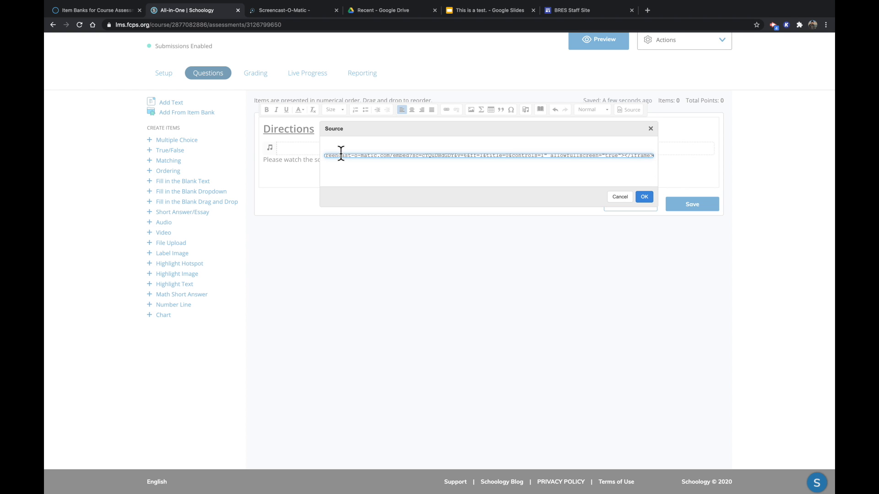
pyautogui.click(644, 196)
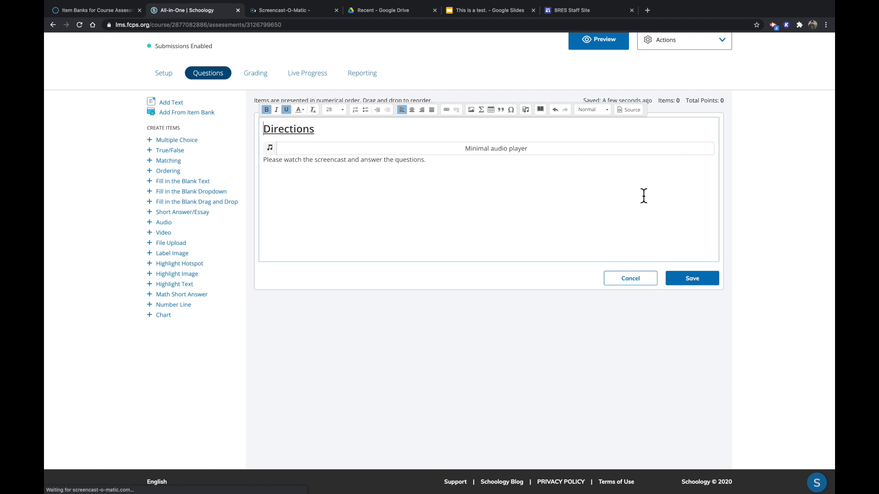
pyautogui.scroll(-3, 673, 225)
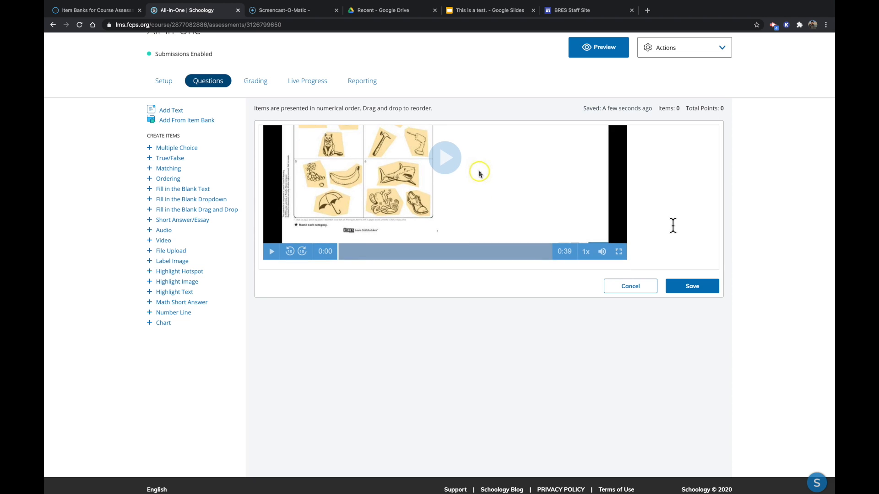
pyautogui.scroll(3, 673, 225)
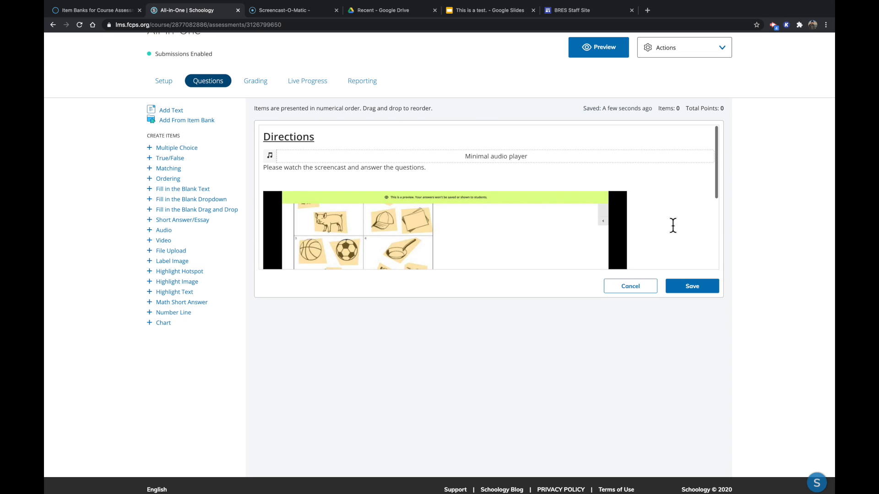
pyautogui.click(703, 293)
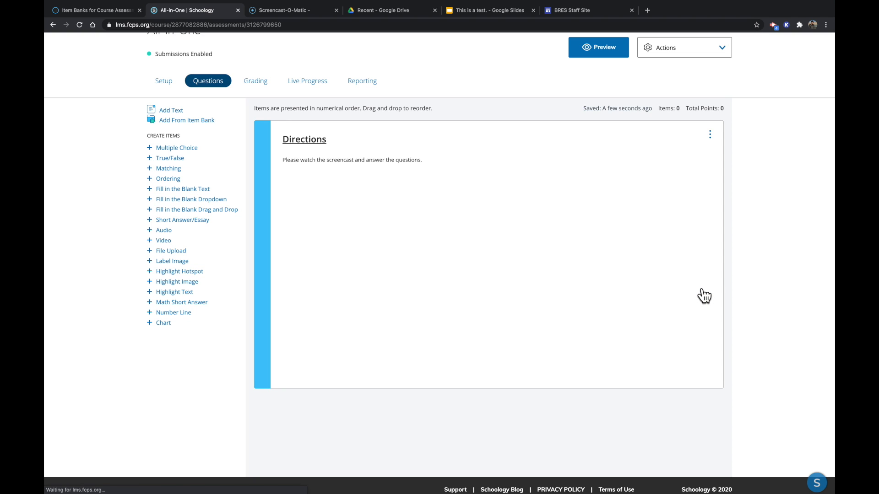
# - Preview the assessment with a new attempt and briefly play both the audio directions and the embedded screencast
pyautogui.click(586, 52)
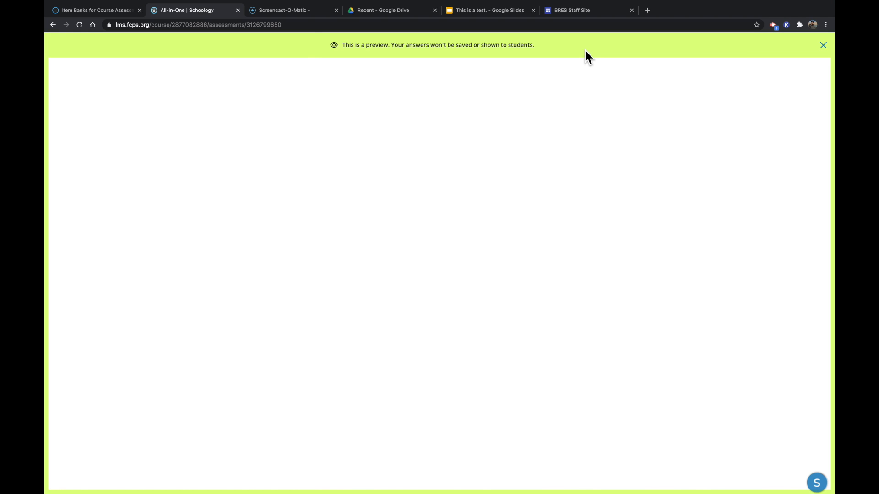
pyautogui.click(438, 210)
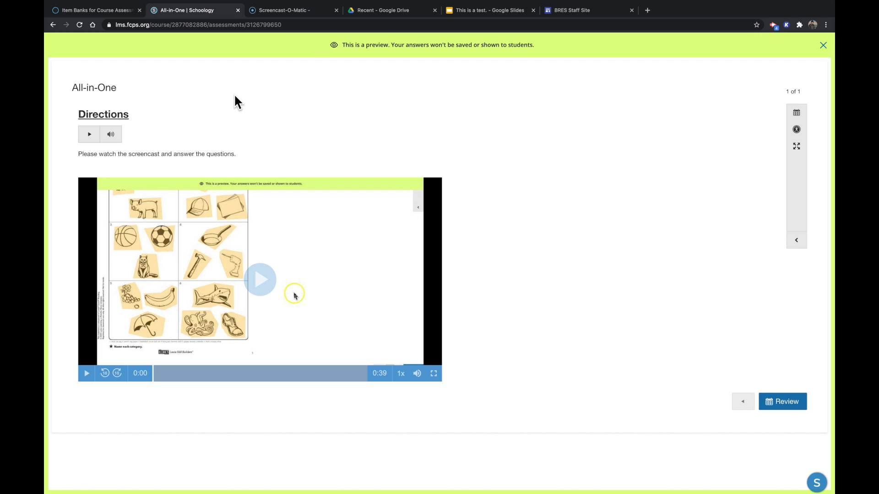
pyautogui.click(88, 140)
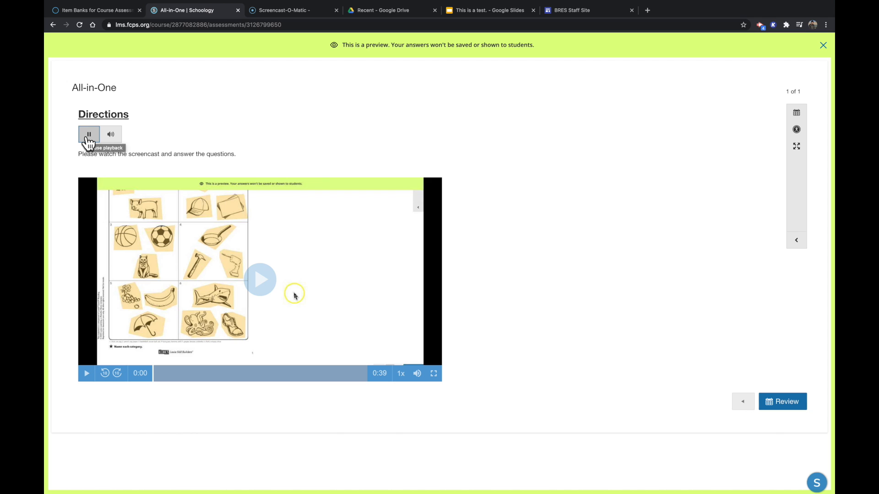
pyautogui.click(89, 139)
pyautogui.click(259, 285)
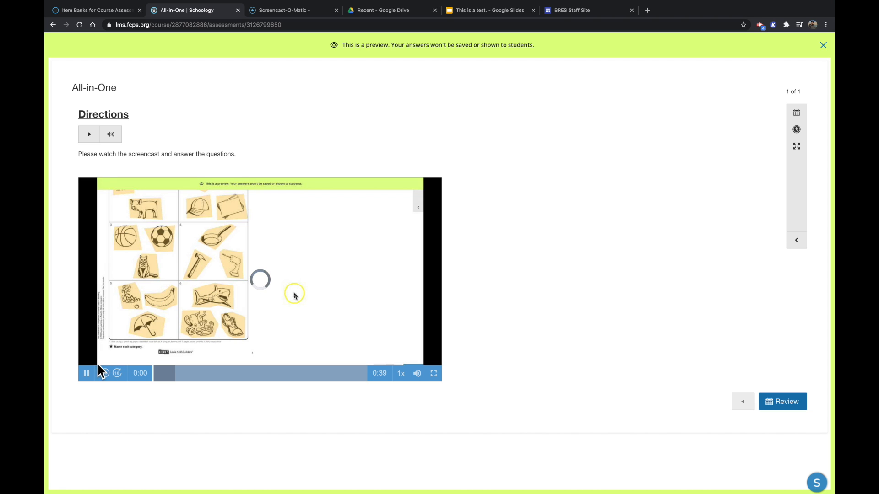
pyautogui.click(86, 375)
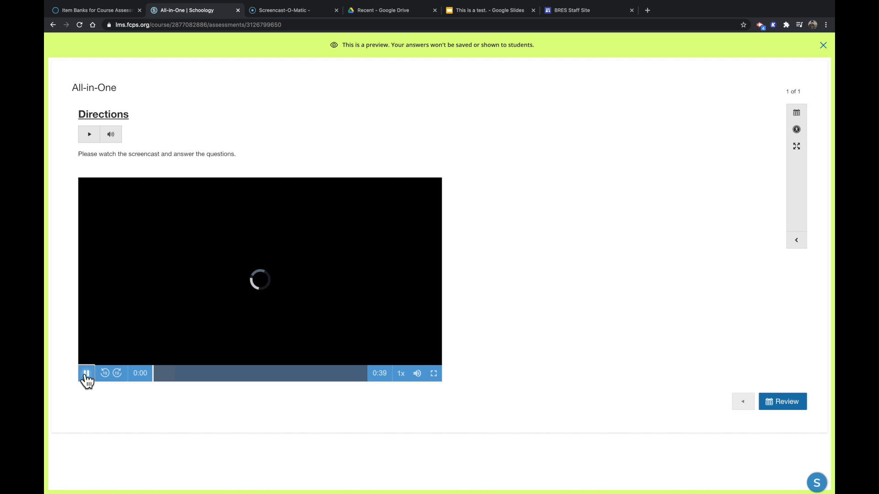